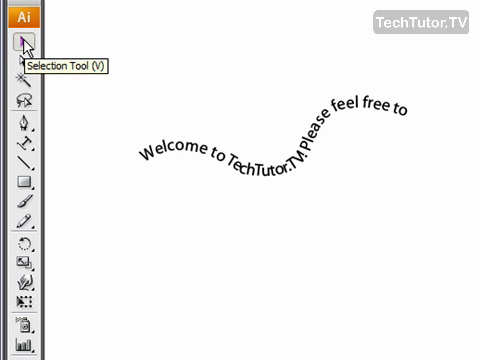
Step: Select the wavy text and activate the Type on a Path tool from the Type flyout
left_click(290, 168)
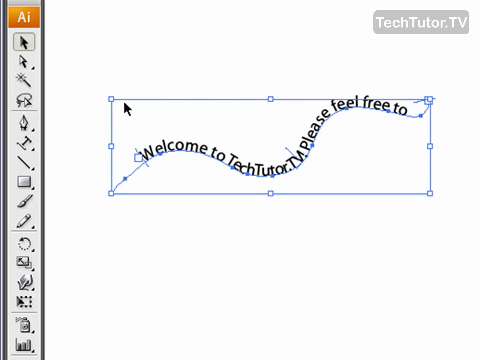
left_click(25, 143)
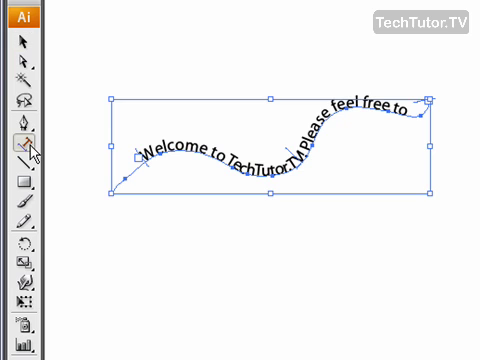
left_click(25, 143)
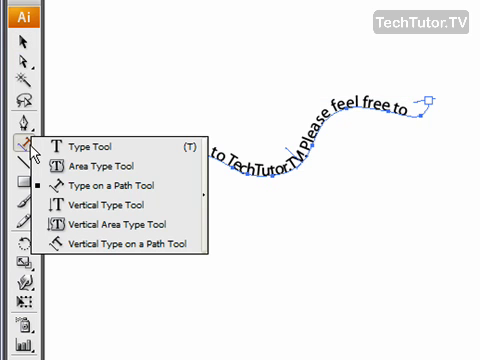
left_click(88, 186)
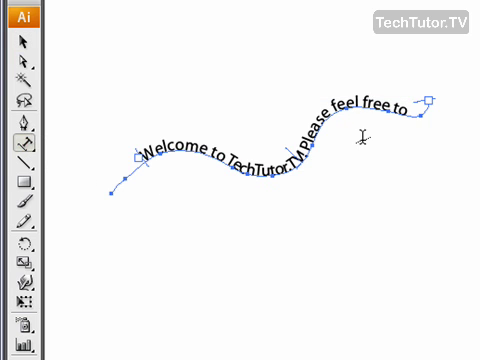
Step: Delete 'Please feel free to' so the path text reads 'Welcome to TechTutor.TV!', then return to the Selection Tool
left_click(402, 110)
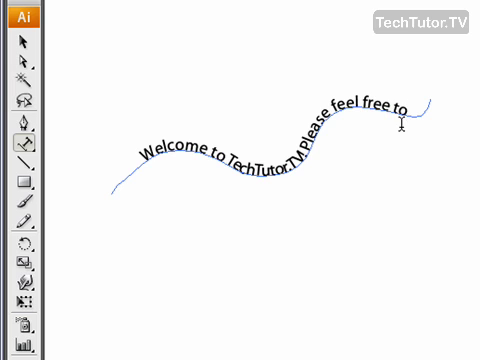
key("BackSpace")
key("BackSpace")
key("BackSpace")
key("BackSpace")
key("BackSpace")
key("BackSpace")
key("BackSpace")
key("BackSpace")
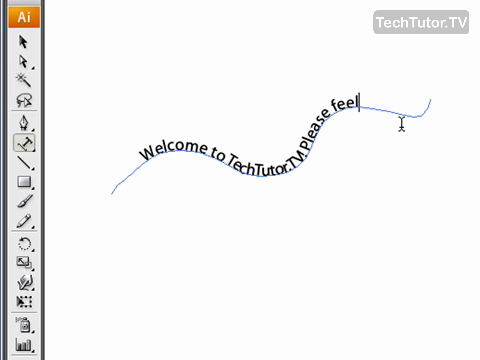
key("BackSpace")
key("BackSpace")
key("BackSpace")
key("BackSpace")
key("BackSpace")
key("BackSpace")
key("BackSpace")
key("BackSpace")
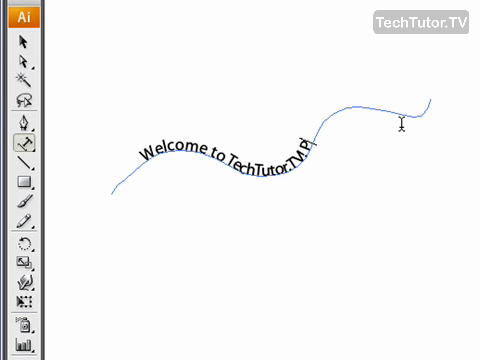
key("BackSpace")
key("BackSpace")
key("BackSpace")
left_click(24, 44)
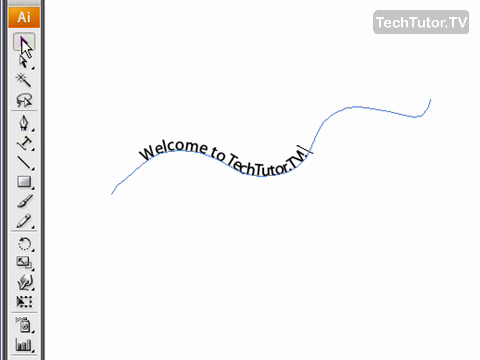
Step: Select the shortened 'Welcome to TechTutor.TV!' path text for moving
left_click(272, 270)
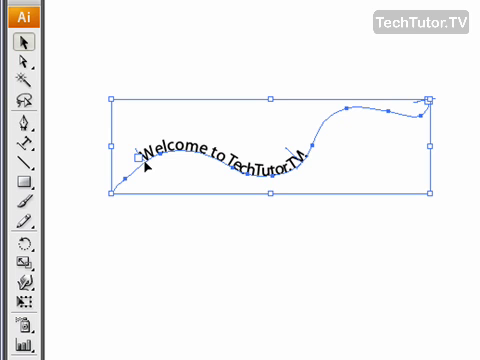
Step: Drag the start bracket to slide the text farther right along the curve, then deselect
mouse_move(146, 166)
left_mouse_down()
mouse_move(162, 152)
mouse_move(183, 152)
left_mouse_up()
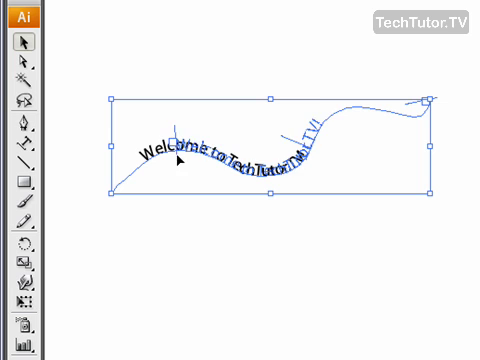
left_click_drag(183, 152, 188, 150)
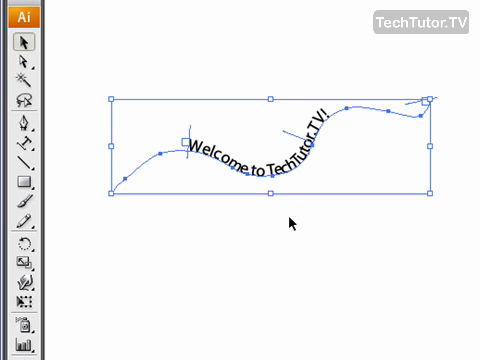
left_click(275, 278)
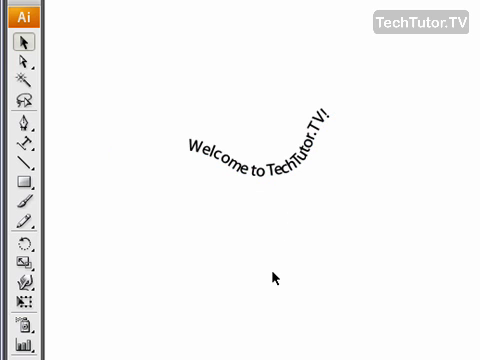